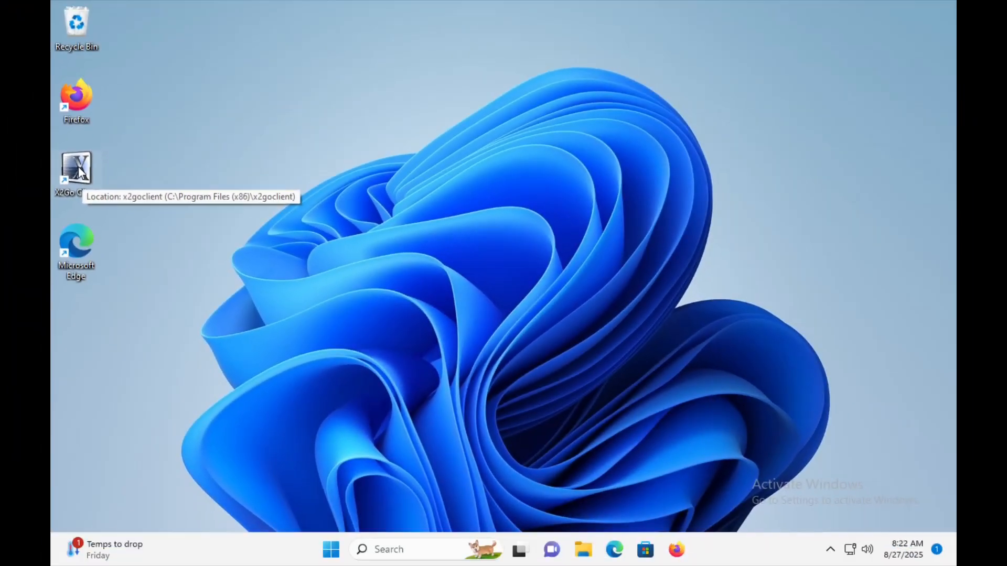
- Open X2Go Client and name the new session syndeo.ece.lehigh.edu - ecedemo
{"action": "double_click", "coordinate": [79, 171]}
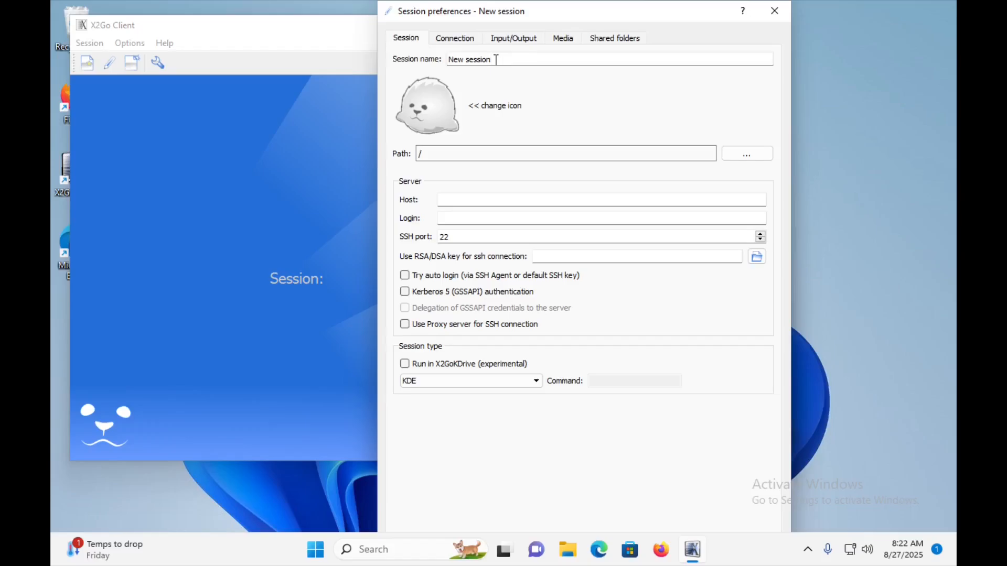
{"action": "key", "text": "BackSpace"}
{"action": "key", "text": "BackSpace"}
{"action": "key", "text": "BackSpace"}
{"action": "key", "text": "BackSpace"}
{"action": "key", "text": "BackSpace"}
{"action": "key", "text": "BackSpace"}
{"action": "key", "text": "BackSpace"}
{"action": "key", "text": "BackSpace"}
{"action": "key", "text": "BackSpace"}
{"action": "key", "text": "BackSpace"}
{"action": "key", "text": "BackSpace"}
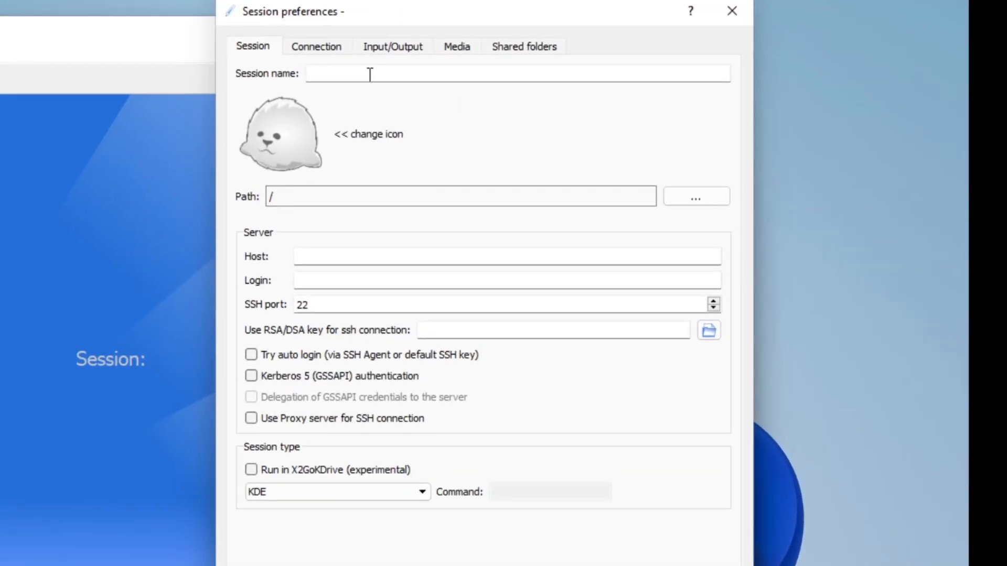
{"action": "type", "text": "syndeo.ece.leh"}
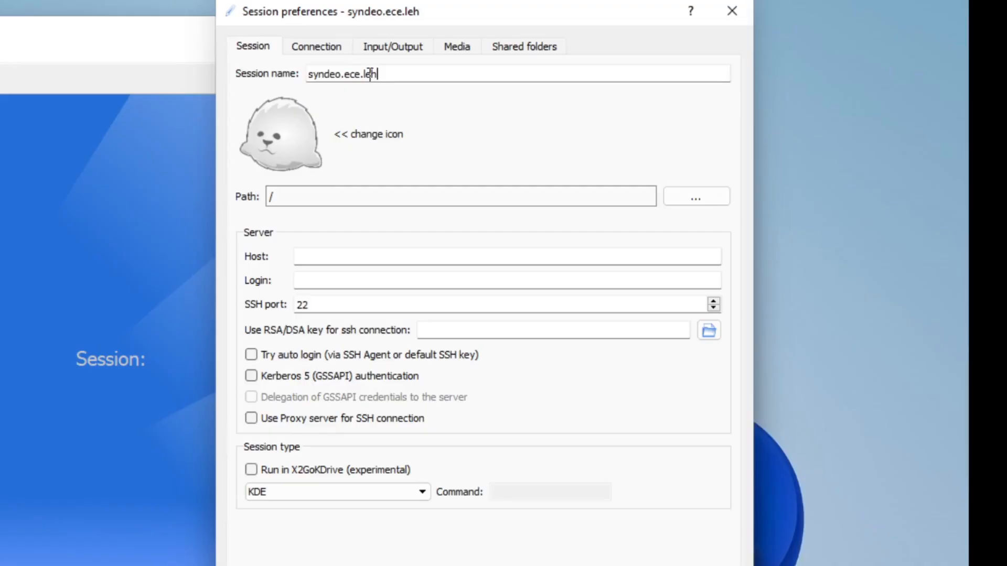
{"action": "type", "text": "igh.edu "}
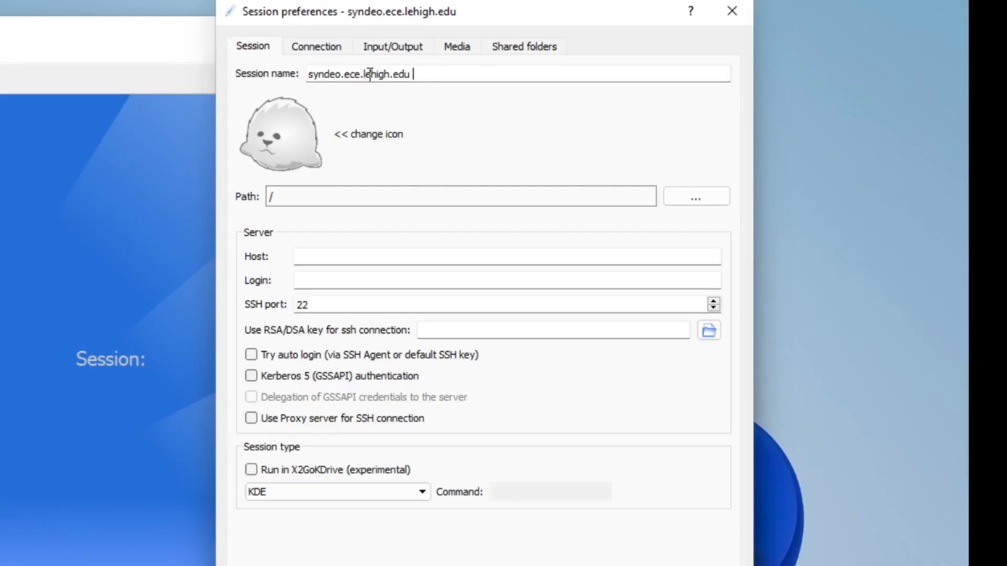
{"action": "type", "text": "- ecedemo"}
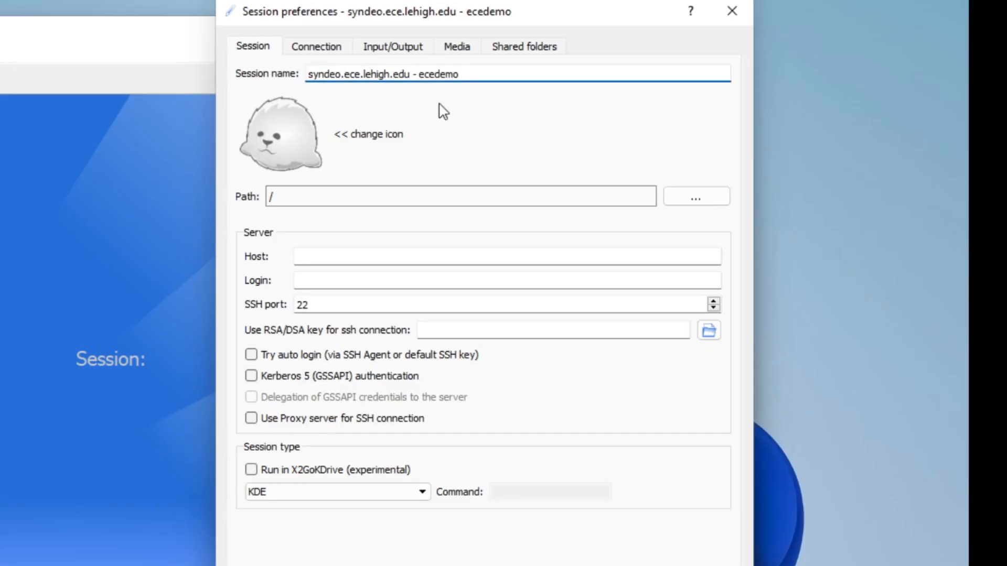
- Set the session's host to syndeo.ece.lehigh.edu and its login to ecedemo
{"action": "left_click", "coordinate": [319, 255]}
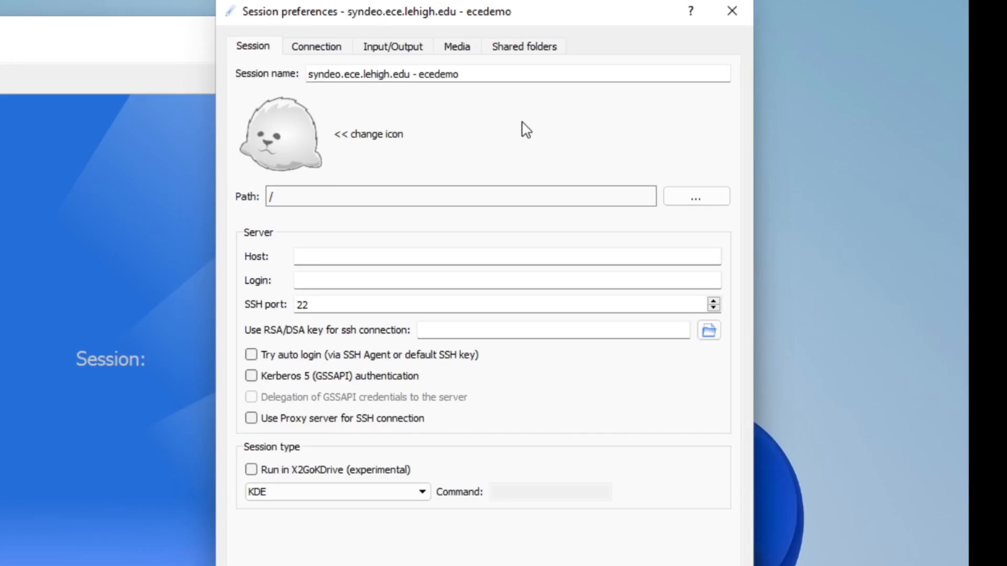
{"action": "type", "text": "syndeo.ece.lehigh"}
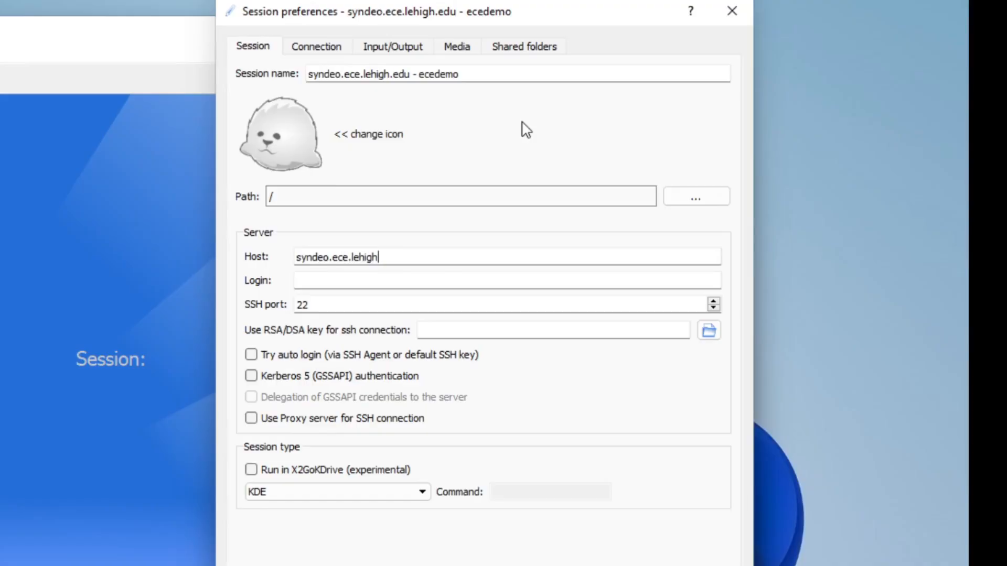
{"action": "type", "text": ".edu"}
{"action": "key", "text": "Tab"}
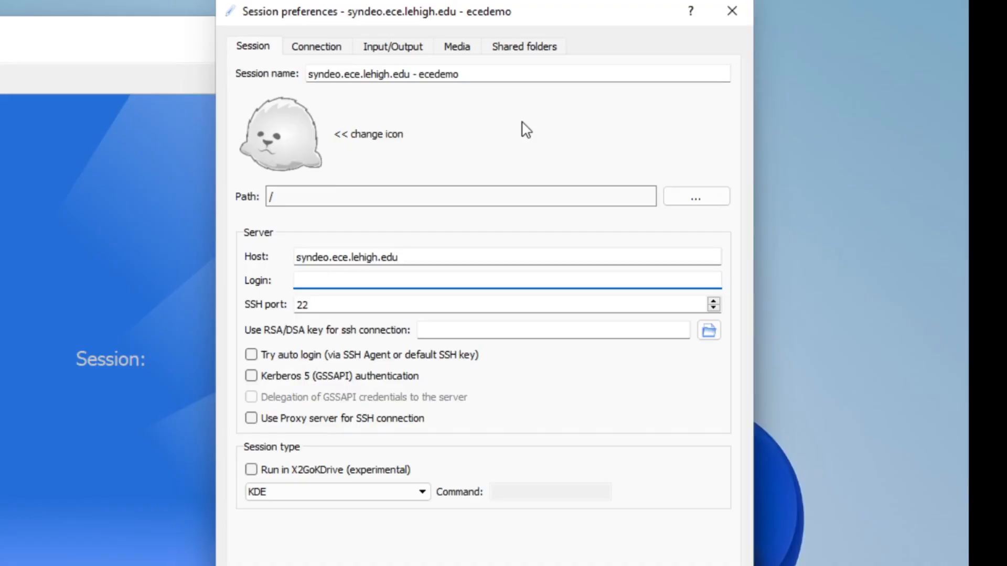
{"action": "type", "text": "ecedemo"}
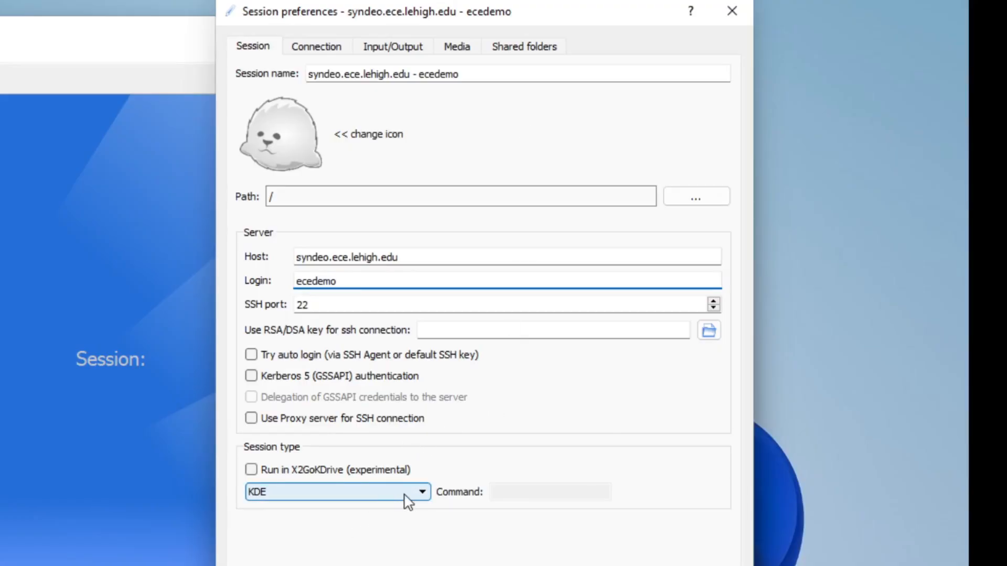
- Choose XFCE as the session type and save the session preferences
{"action": "left_click", "coordinate": [421, 492]}
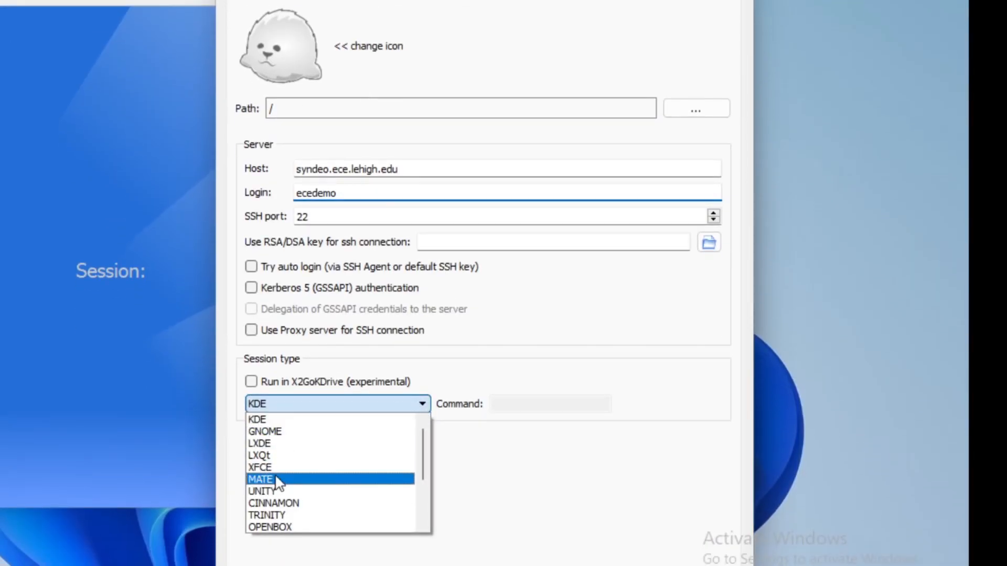
{"action": "left_click", "coordinate": [281, 472]}
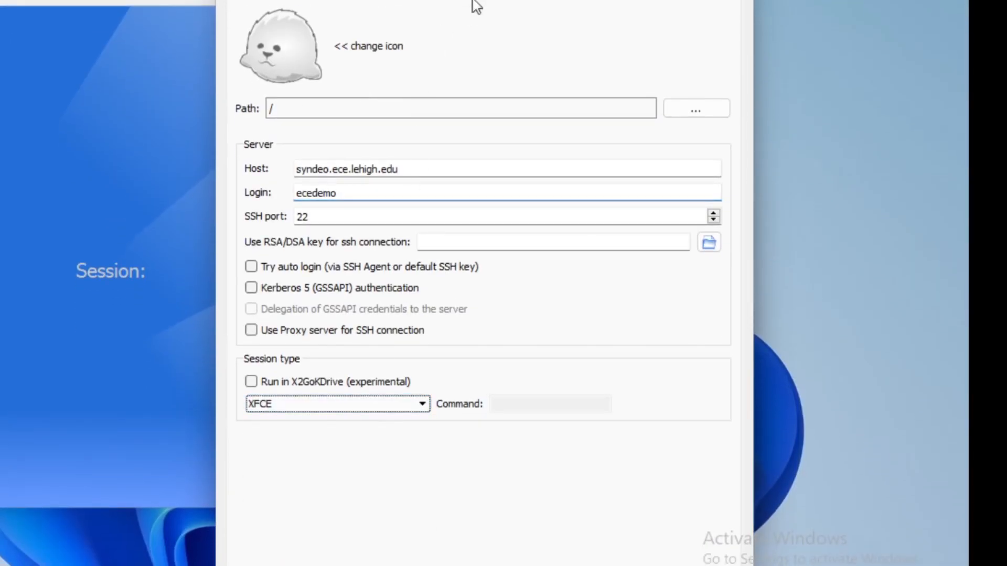
{"action": "left_click_drag", "start_coordinate": [524, 0], "coordinate": [490, 11]}
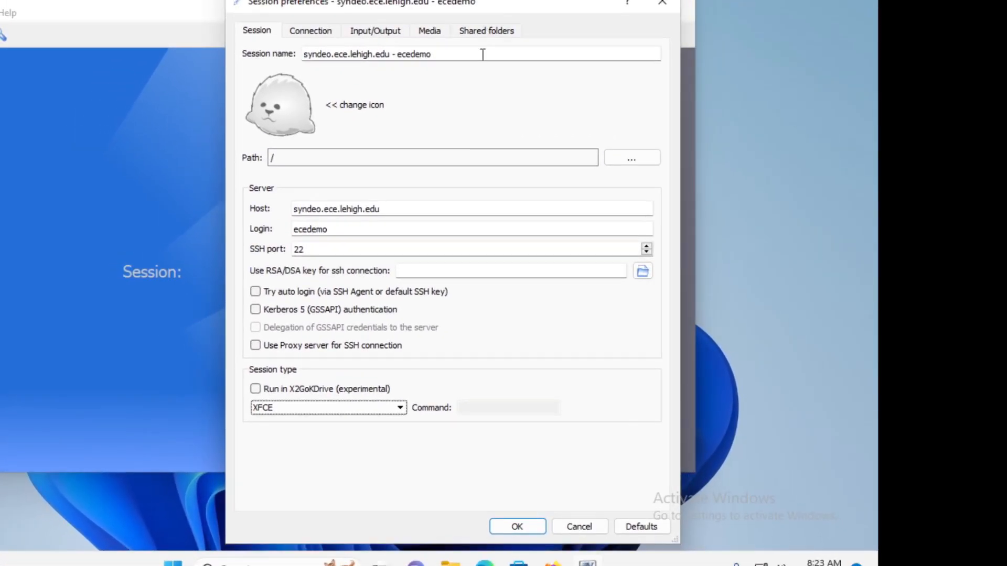
{"action": "left_click", "coordinate": [517, 526]}
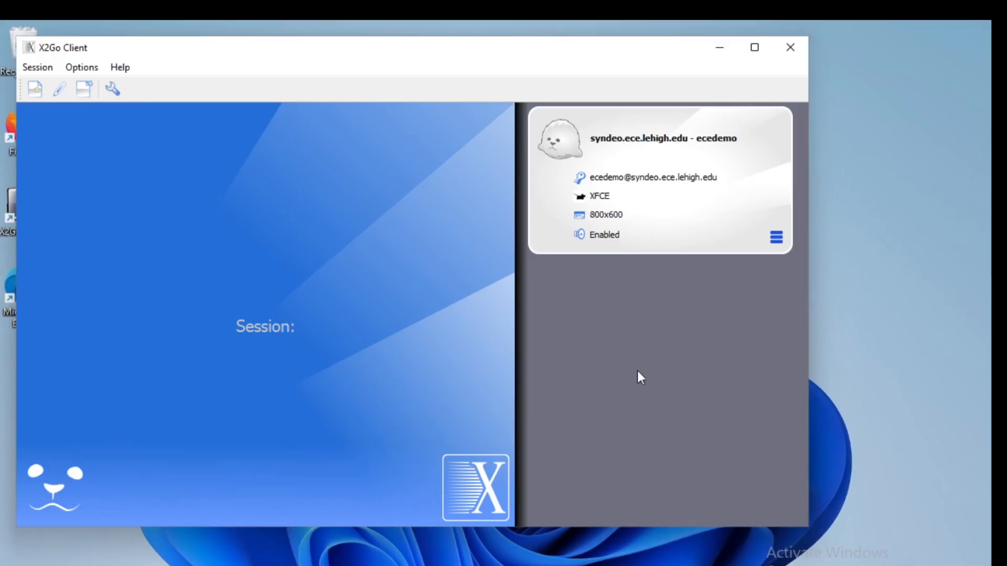
- Start the saved session and enter the account password to log in
{"action": "left_click", "coordinate": [620, 140]}
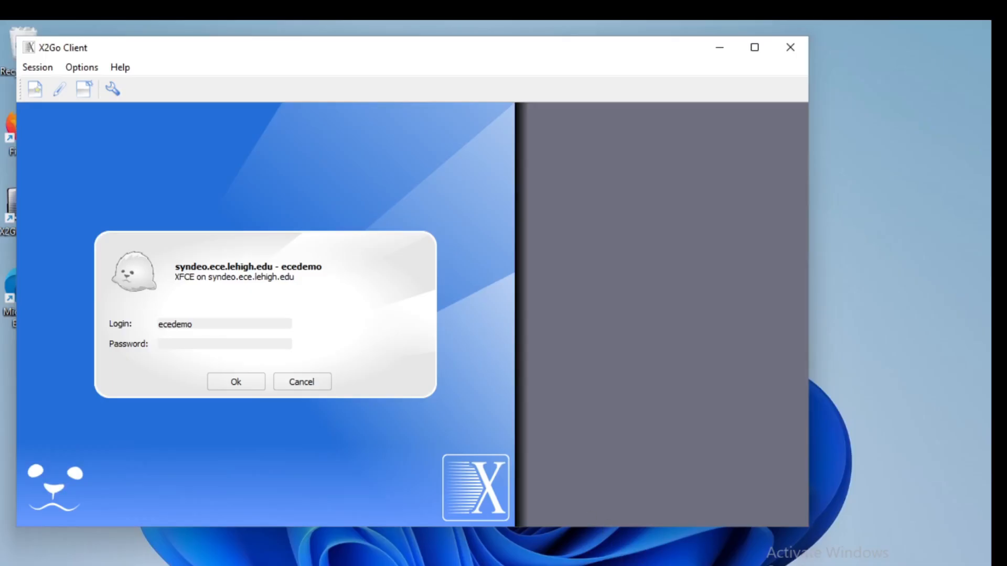
{"action": "left_click", "coordinate": [828, 565]}
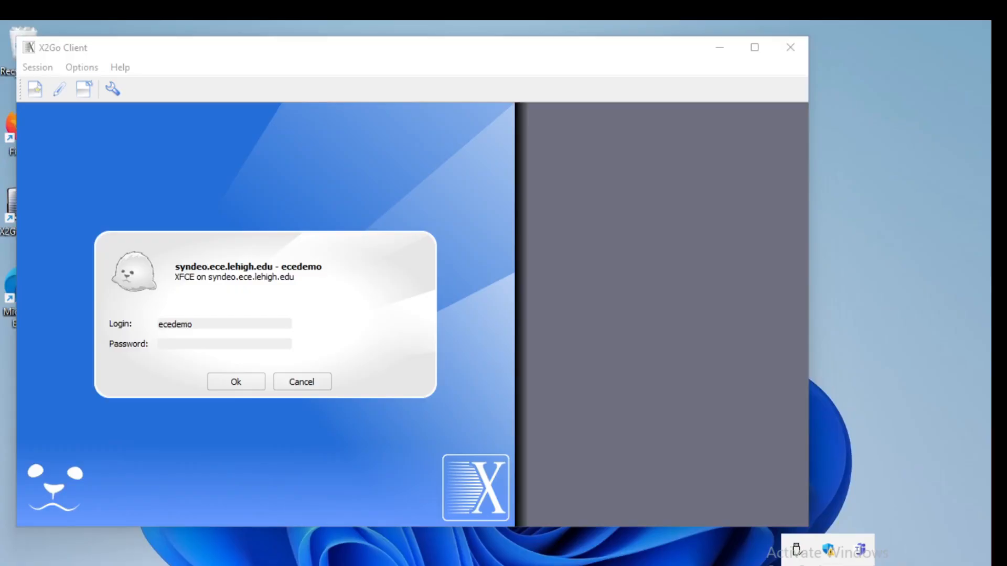
{"action": "left_click", "coordinate": [177, 340]}
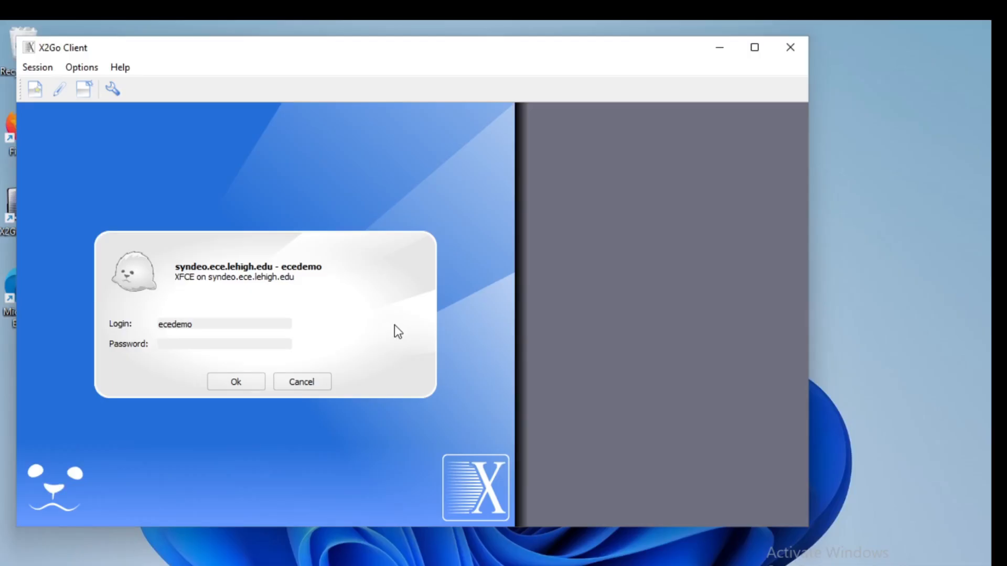
{"action": "type", "text": "••••••"}
{"action": "key", "text": "Return"}
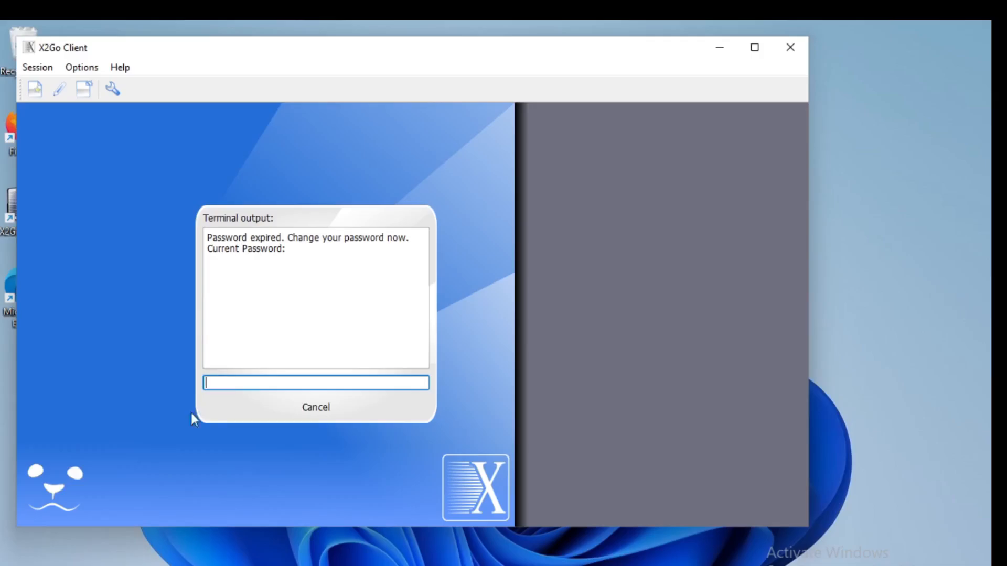
- Change the expired password by entering the current password and the new password twice, then reconnect
{"action": "type", "text": "xxxxxx"}
{"action": "key", "text": "Return"}
{"action": "type", "text": "abc"}
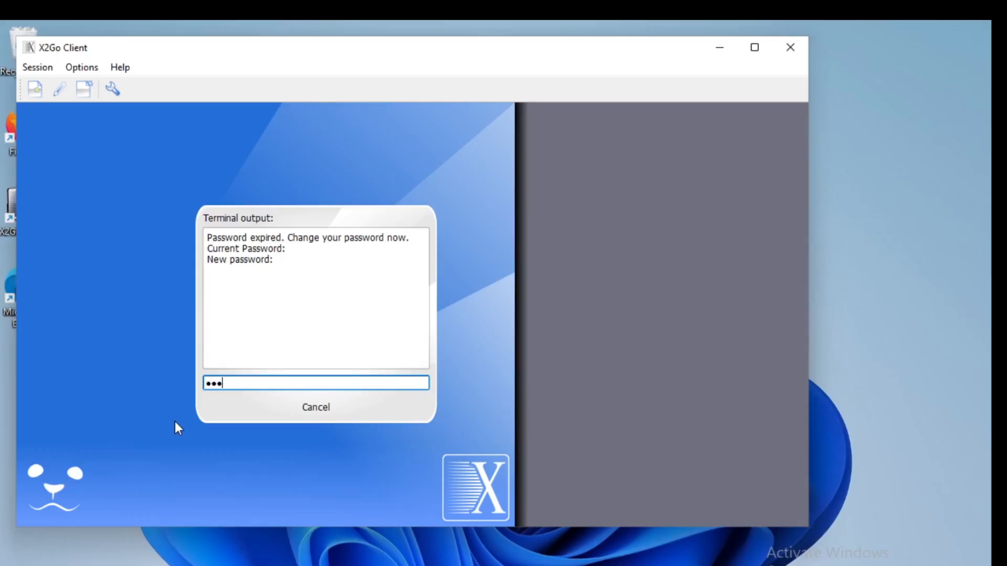
{"action": "type", "text": "defghijk"}
{"action": "key", "text": "Return"}
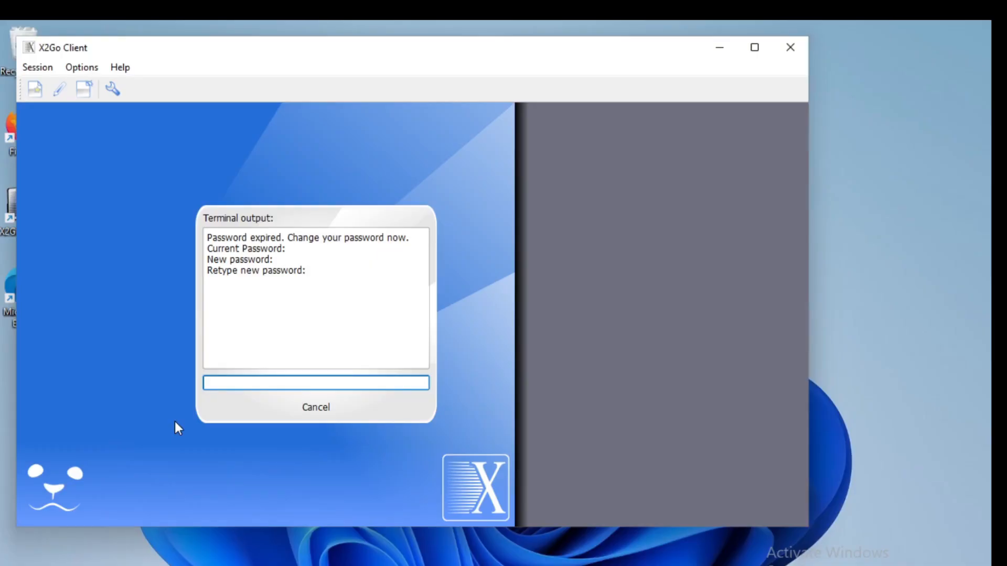
{"action": "type", "text": "••••••••••"}
{"action": "key", "text": "Return"}
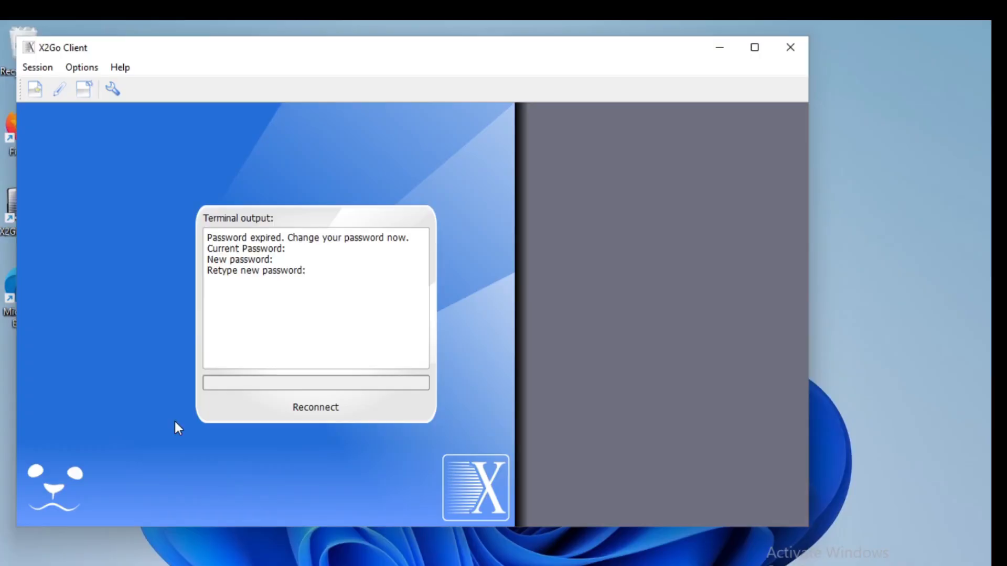
{"action": "key", "text": "Return"}
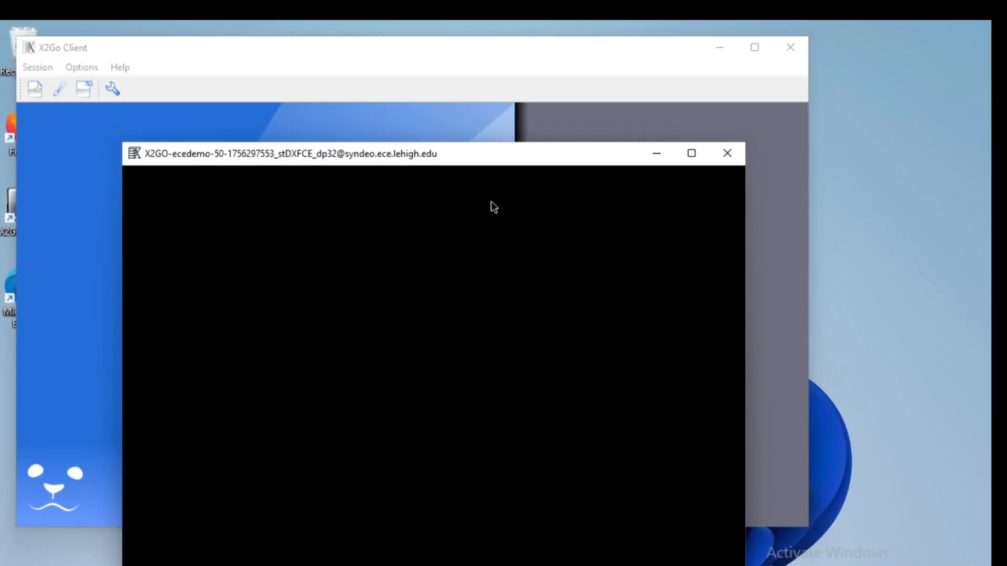
- Log out of the remote XFCE desktop session
{"action": "left_click_drag", "start_coordinate": [511, 155], "coordinate": [495, 61]}
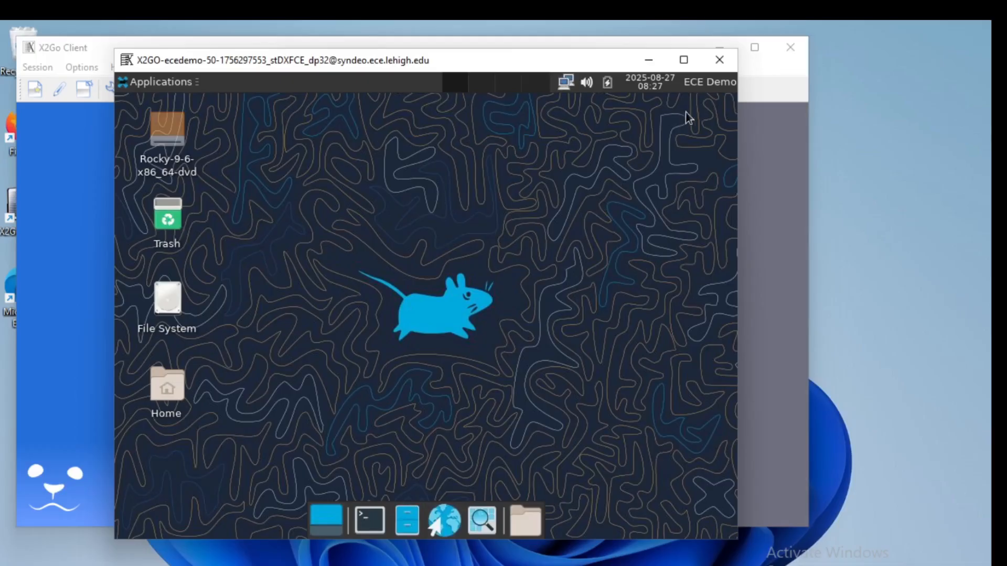
{"action": "left_click", "coordinate": [704, 82]}
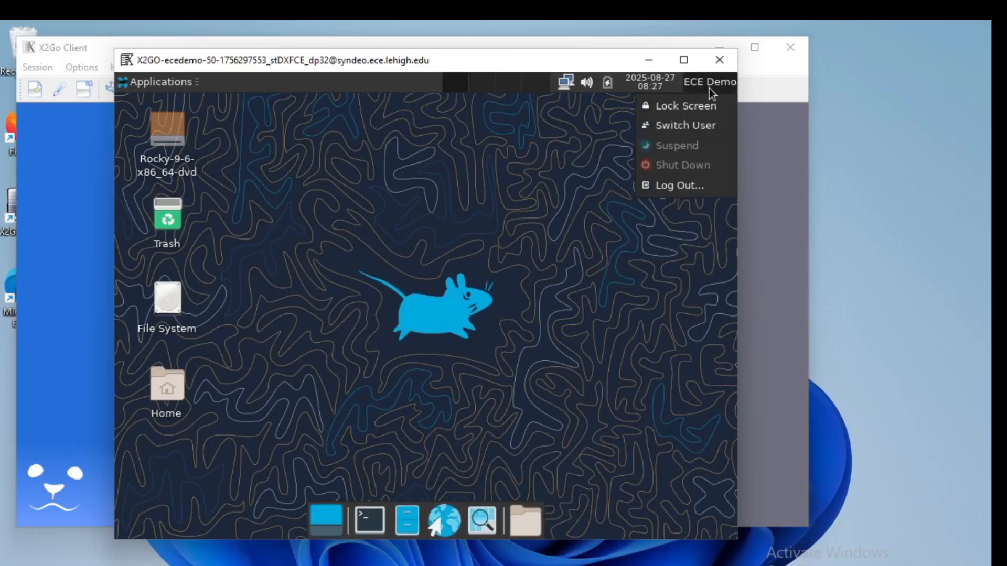
{"action": "left_click", "coordinate": [677, 186]}
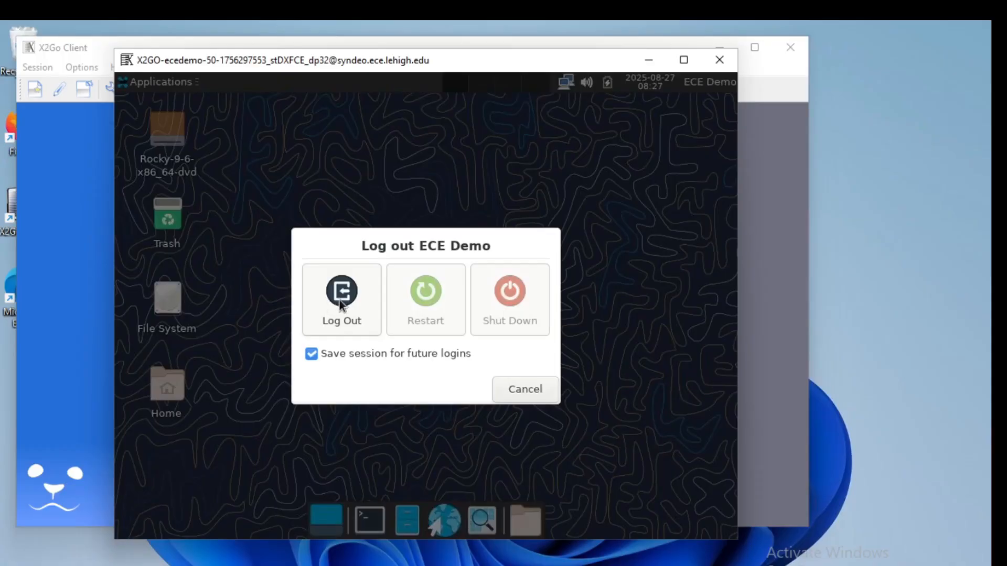
{"action": "left_click", "coordinate": [339, 300]}
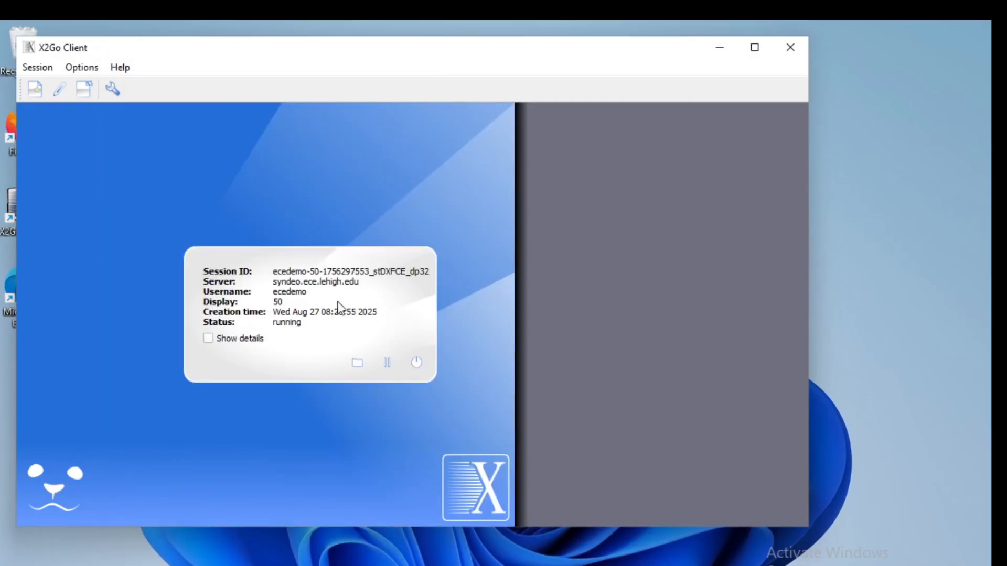